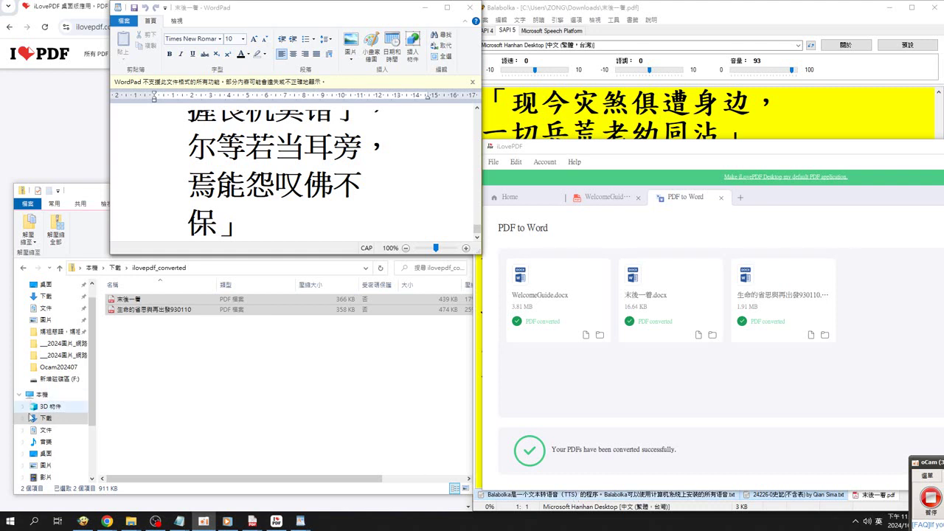
Launch iLovePDF Desktop from the Windows Start menu app list
left_click(9, 522)
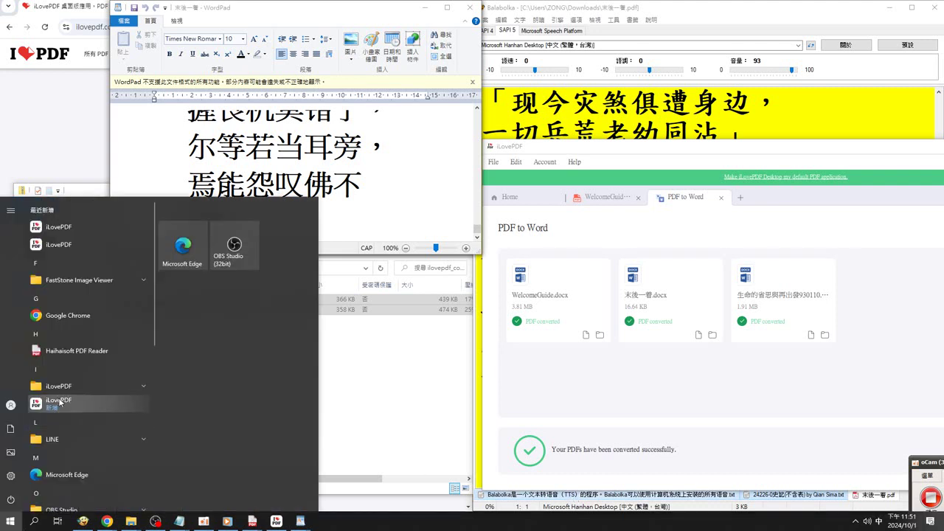
left_click(61, 402)
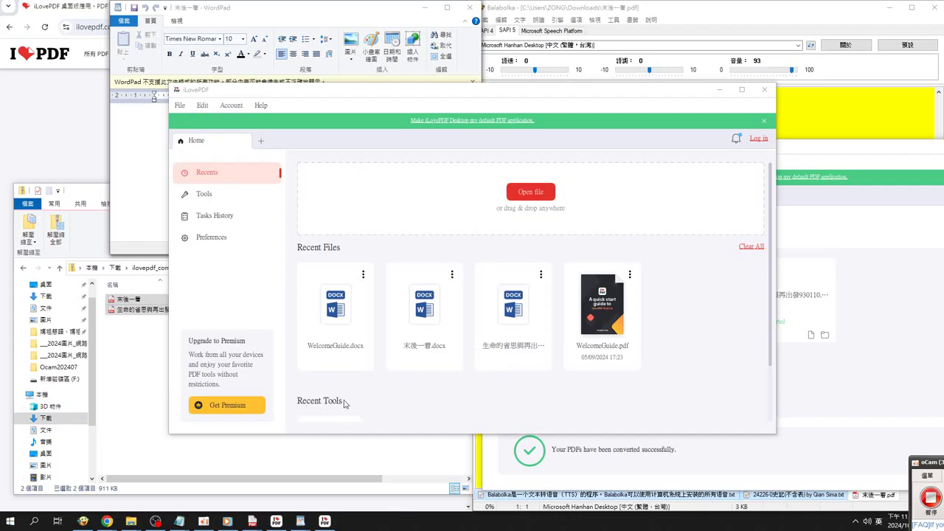
Stretch the iLovePDF window taller and show the Tools page with Organize, Optimize and Convert categories
scroll(343, 406, "down", 1)
scroll(359, 419, "up", 1)
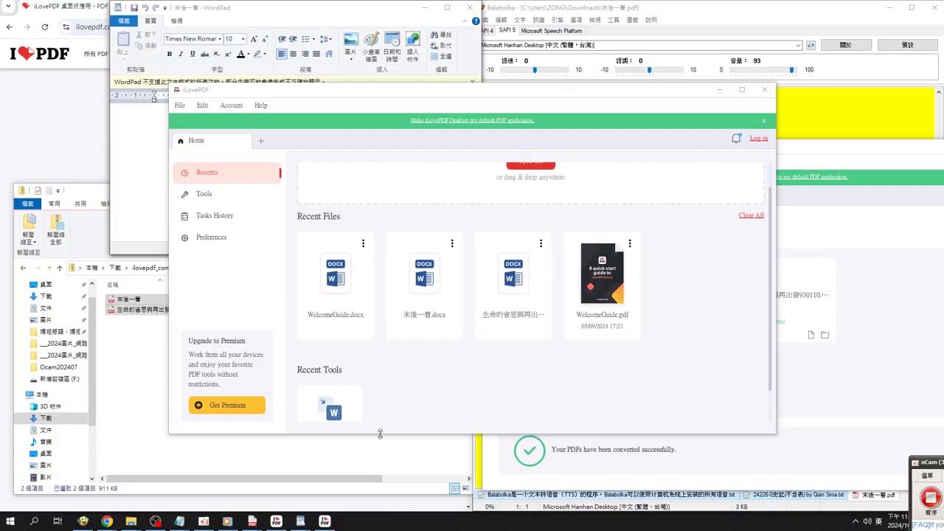
left_click_drag(379, 433, 380, 496)
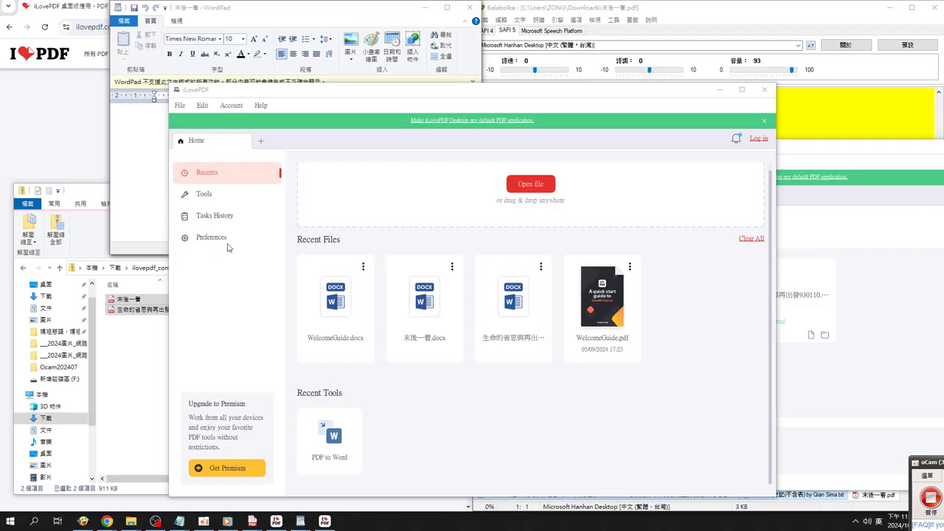
left_click(204, 196)
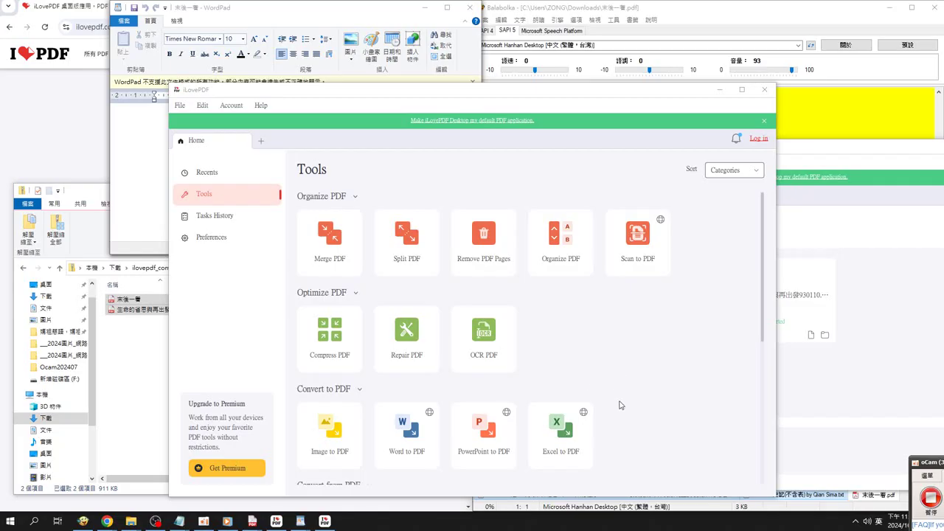
Open the PowerPoint to PDF tool from the Convert to PDF section
left_click(476, 428)
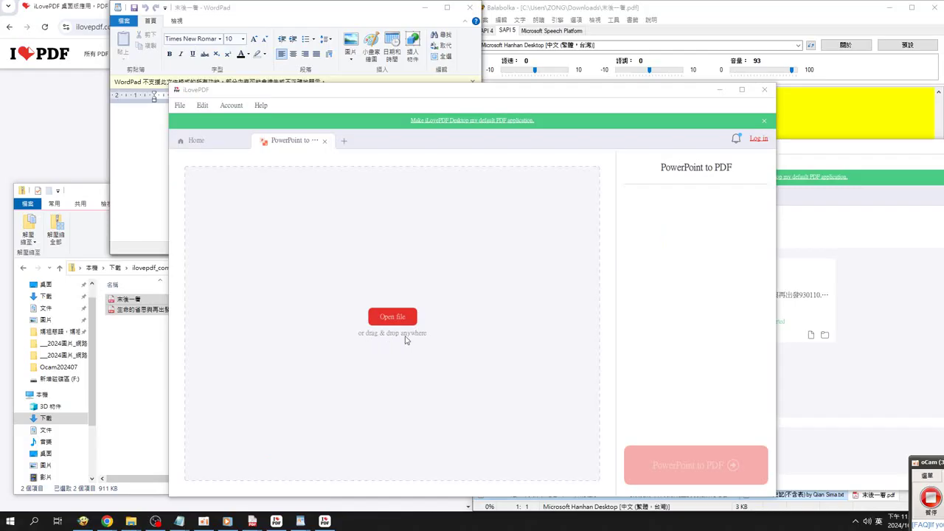
Bring the 參考2 folder window to the front and move it up and right
left_click(131, 523)
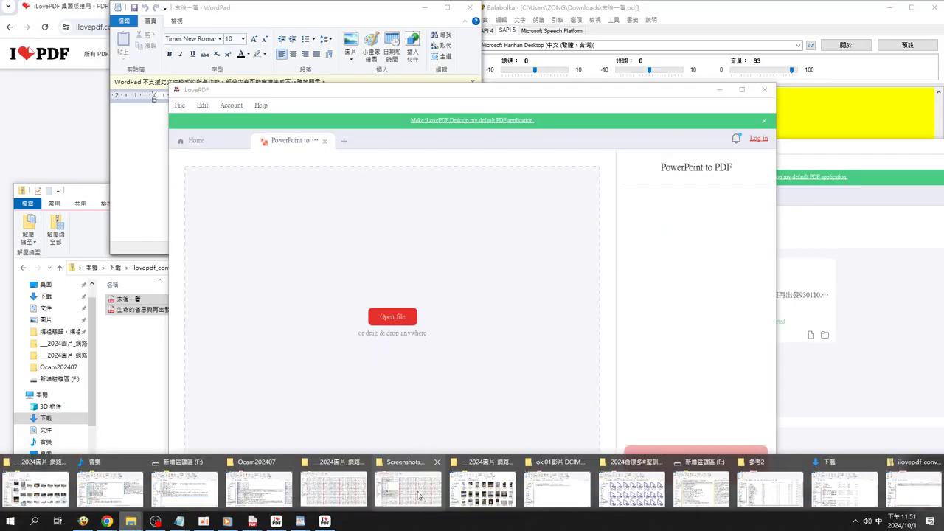
mouse_move(845, 483)
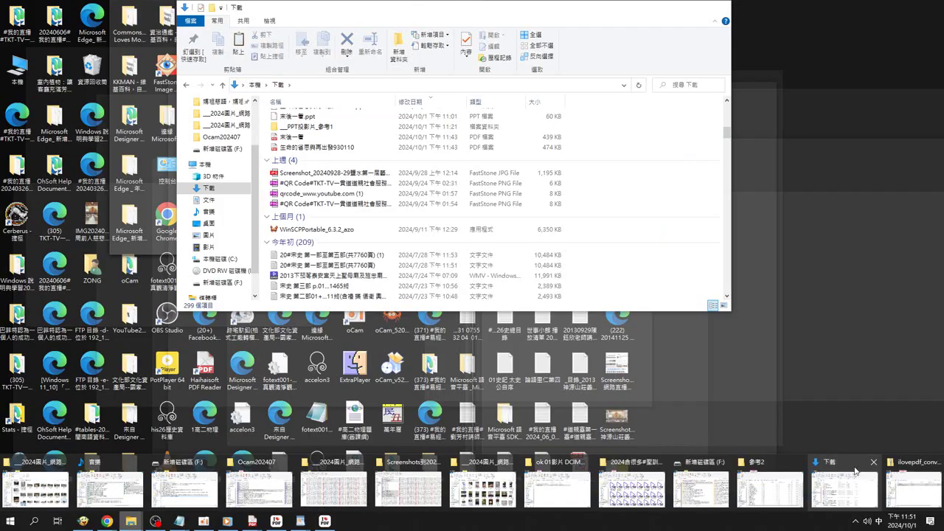
left_click(855, 470)
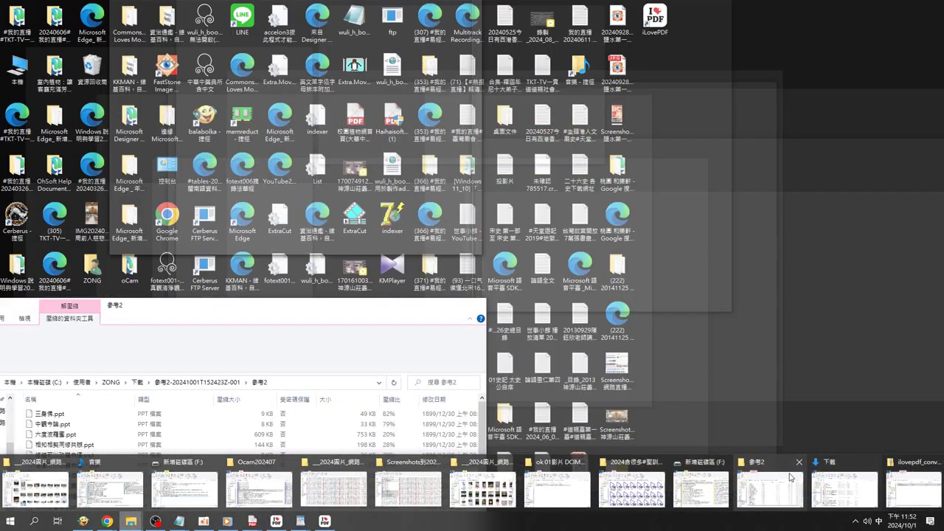
left_click(769, 470)
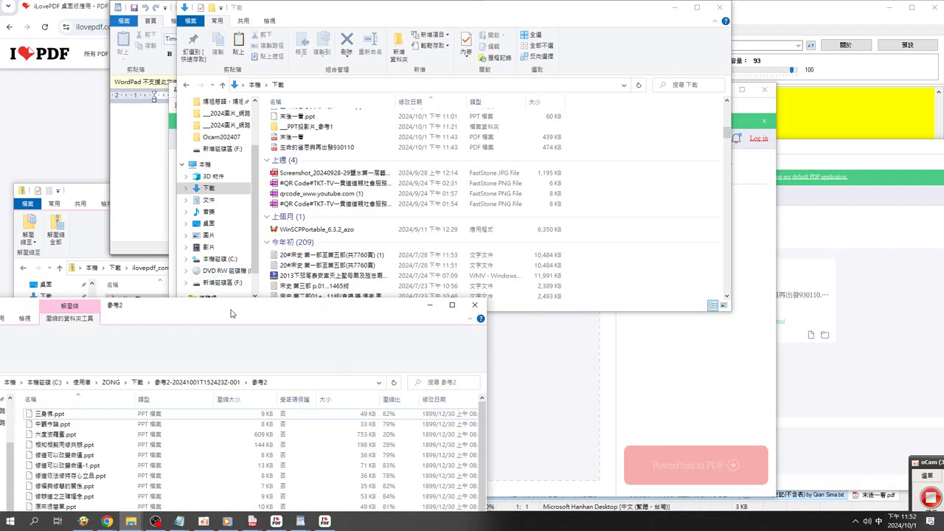
left_click_drag(231, 314, 266, 107)
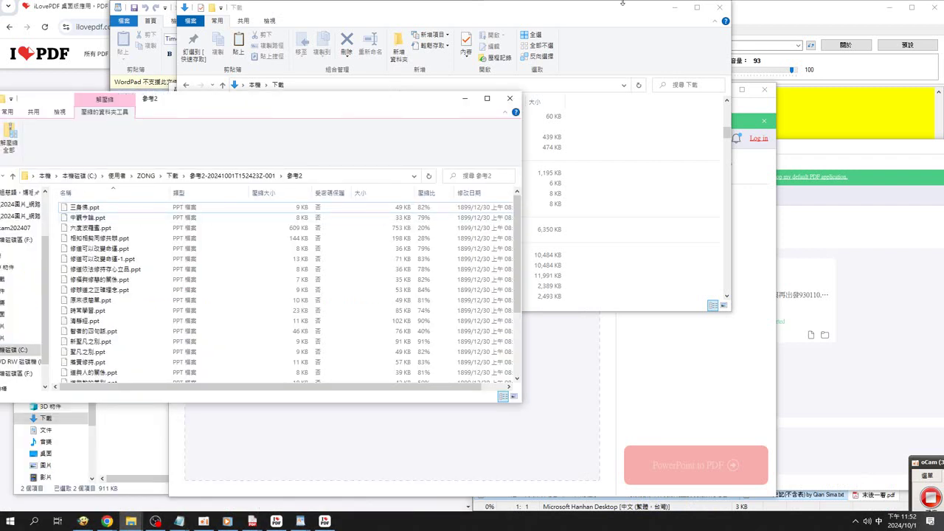
Minimize the 下載 window, then drag all 27 PPT files from 參考2 into the converter's drop area
left_click(677, 9)
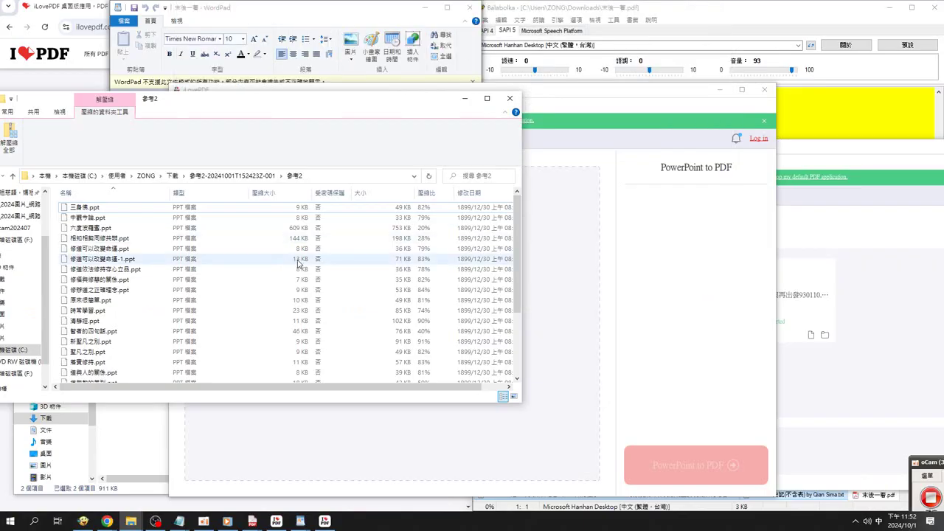
key("ctrl+a")
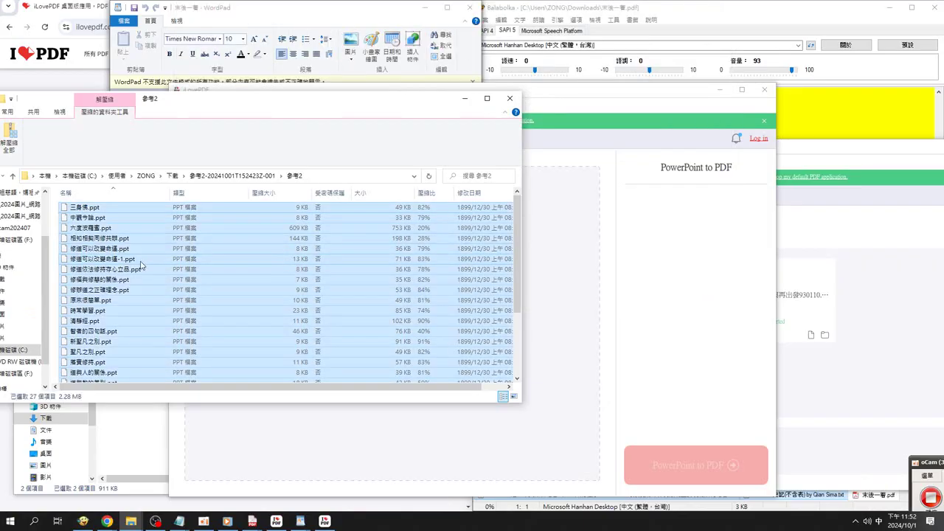
left_click_drag(140, 264, 549, 319)
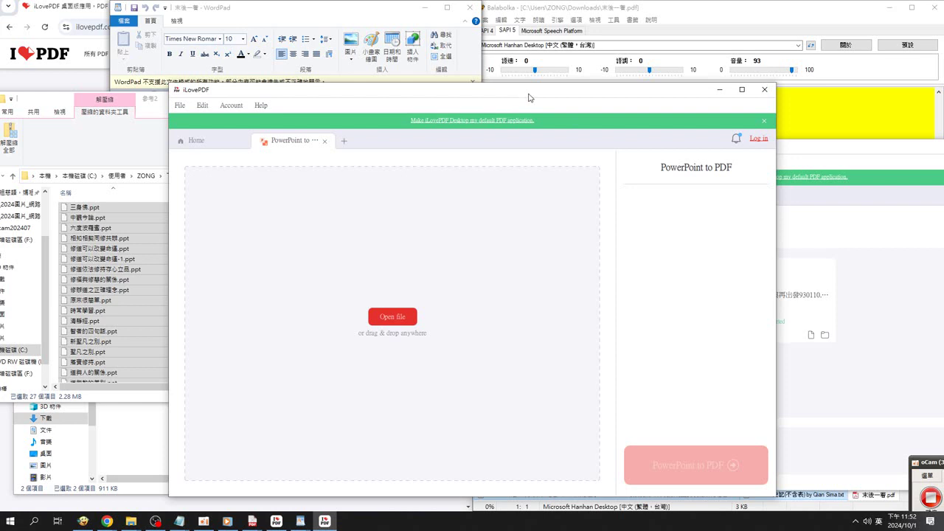
left_click_drag(514, 103, 605, 64)
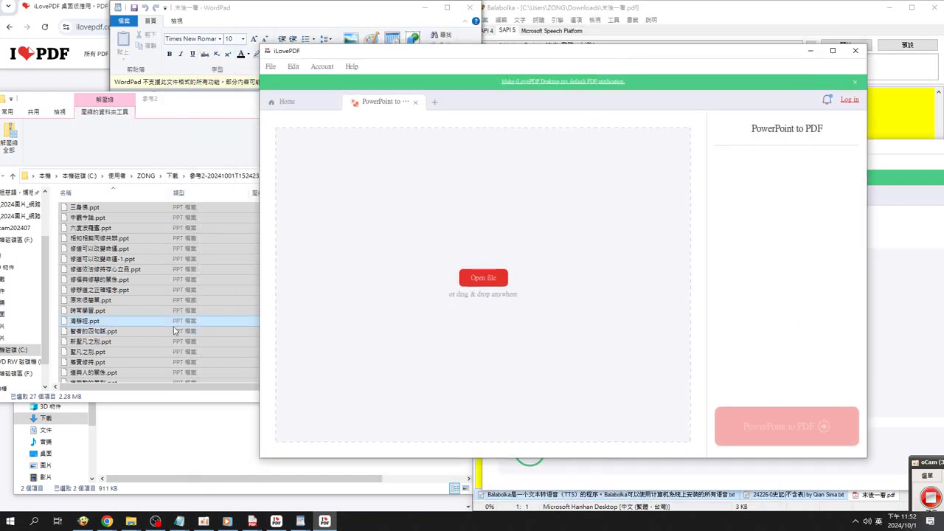
left_click_drag(107, 335, 480, 291)
Close the make-iLovePDF-default-PDF-app instructions and move the iLovePDF window lower
left_click(514, 82)
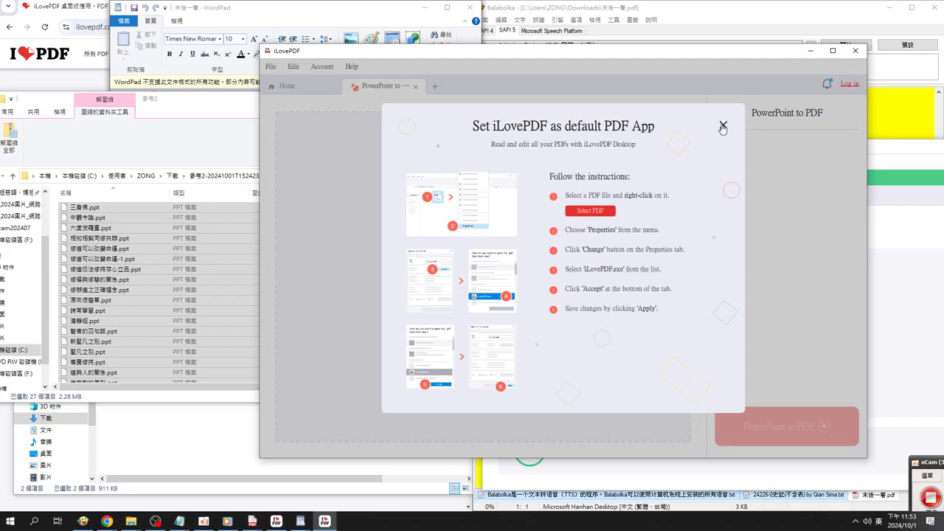
left_click(723, 127)
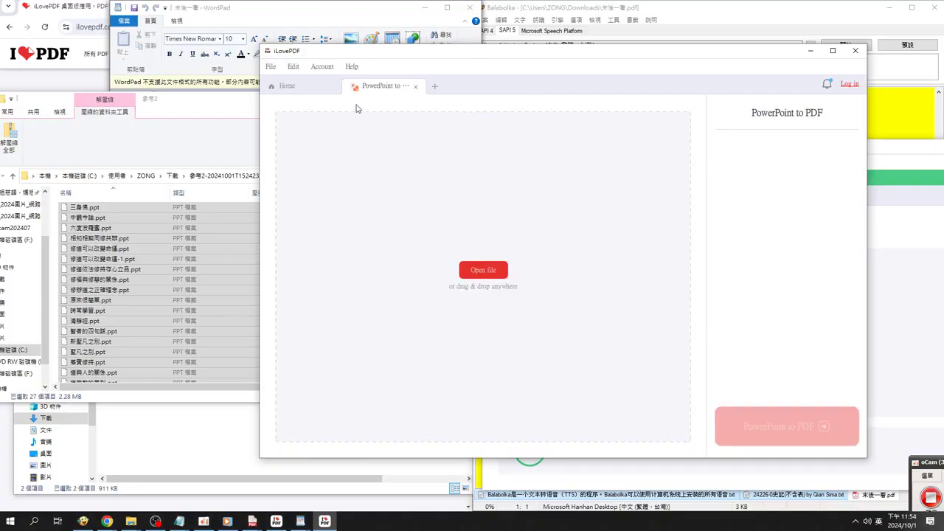
left_click_drag(462, 58, 467, 120)
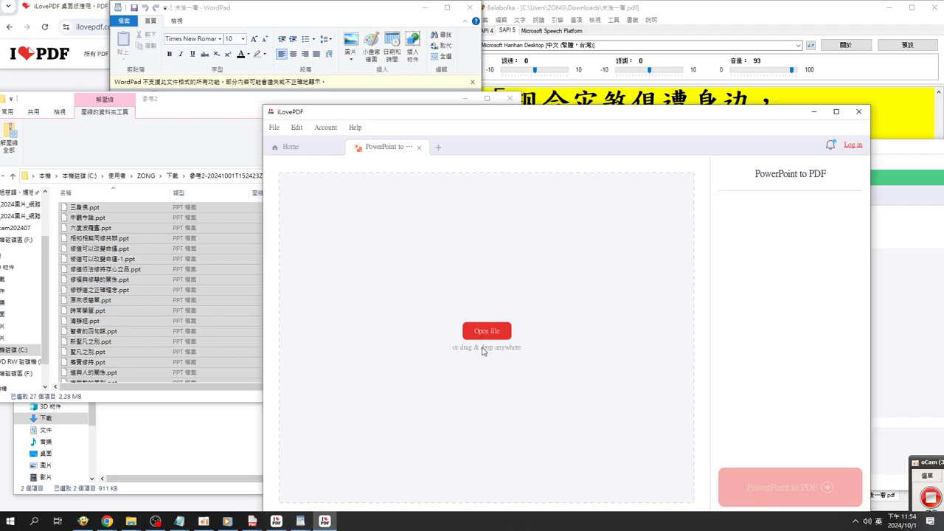
left_click(485, 334)
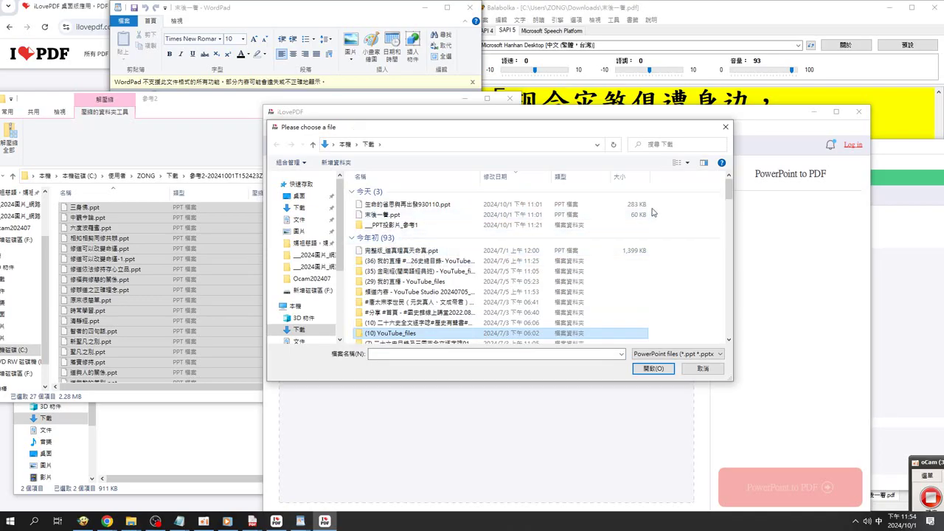
left_click_drag(728, 190, 723, 343)
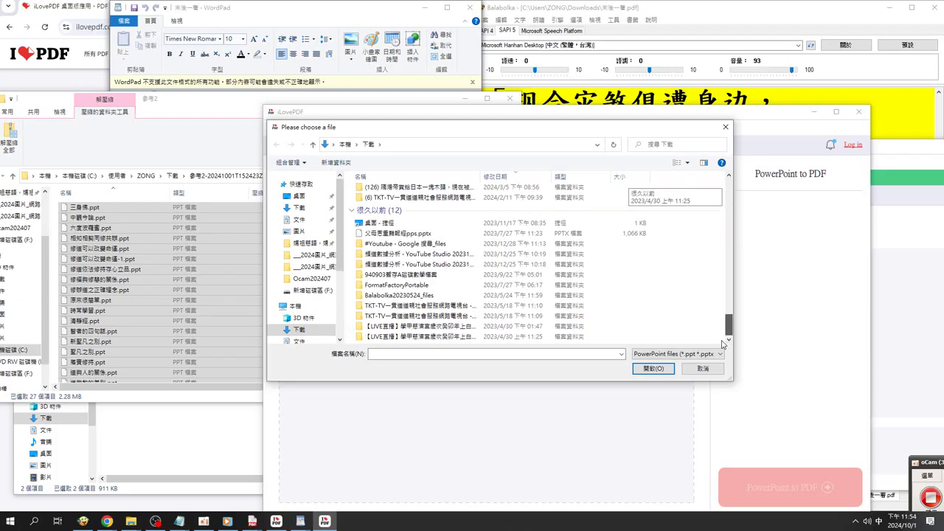
left_click_drag(723, 343, 711, 193)
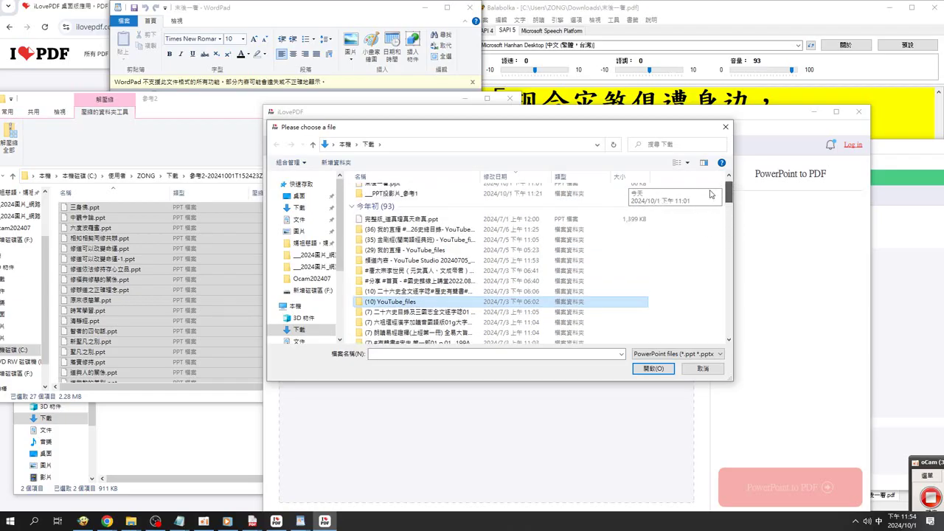
left_click_drag(710, 193, 710, 185)
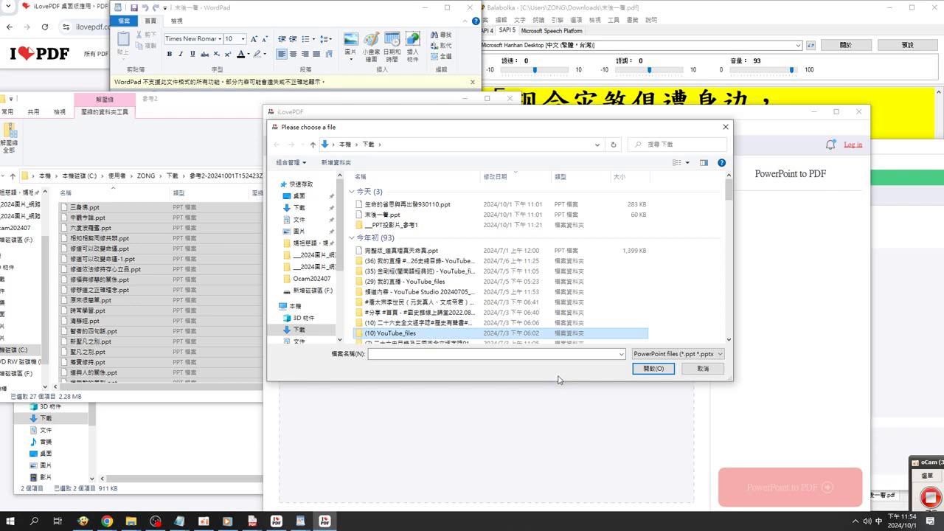
left_click(708, 371)
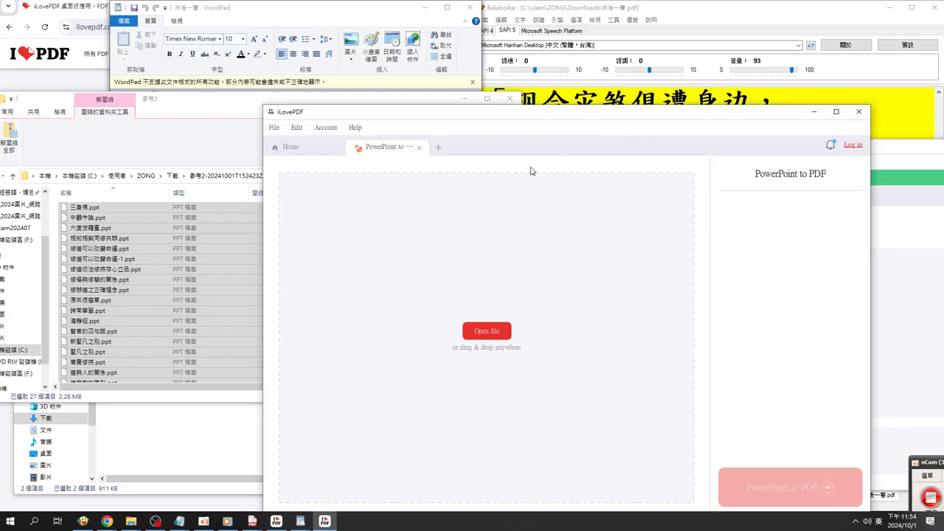
Create a new folder on drive F: from the right-click New menu
left_click(18, 340)
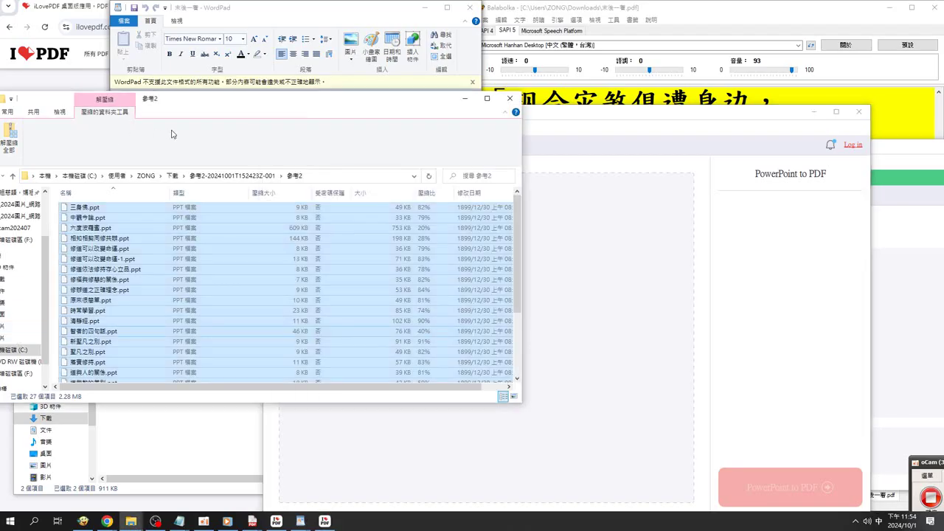
left_click(170, 176)
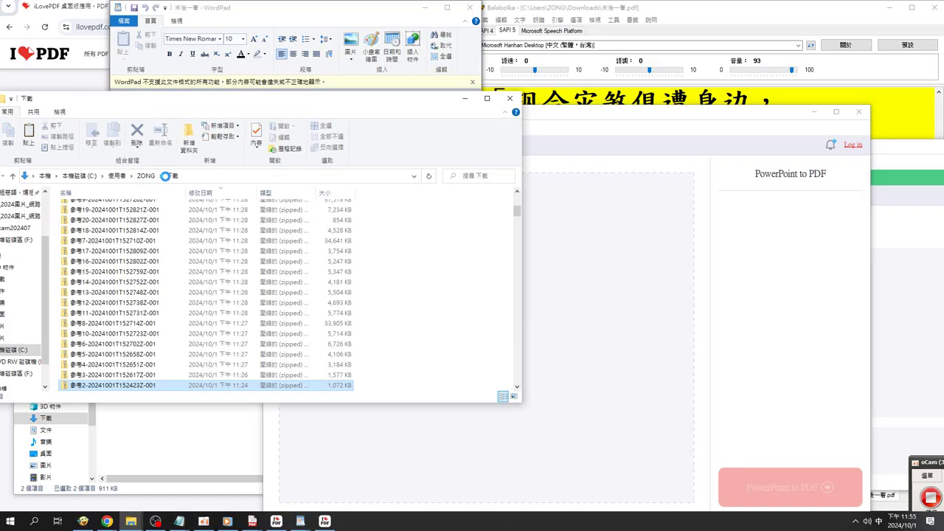
left_click(130, 521)
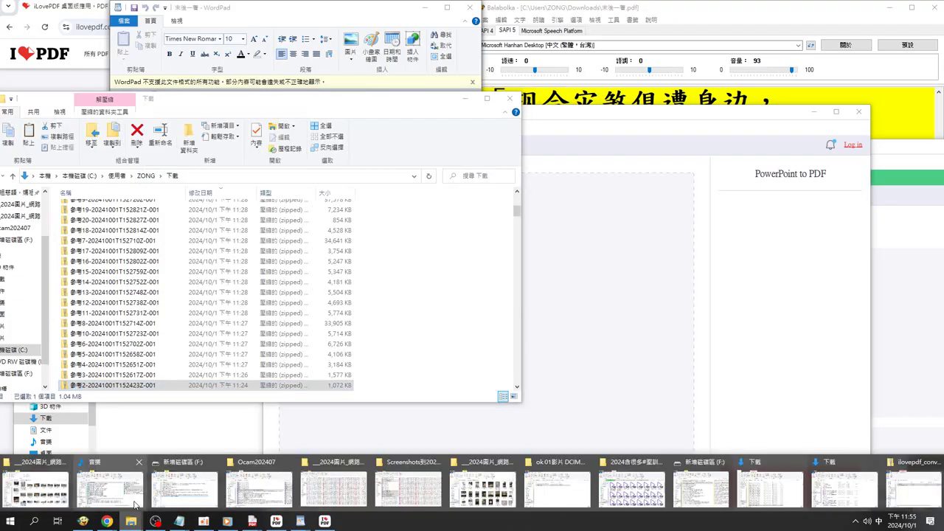
left_click(162, 487)
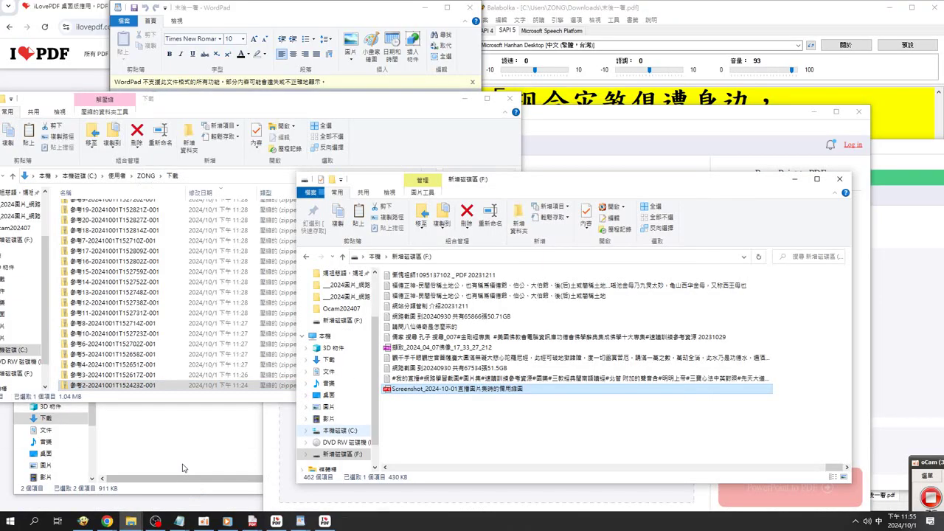
right_click(399, 426)
mouse_move(435, 405)
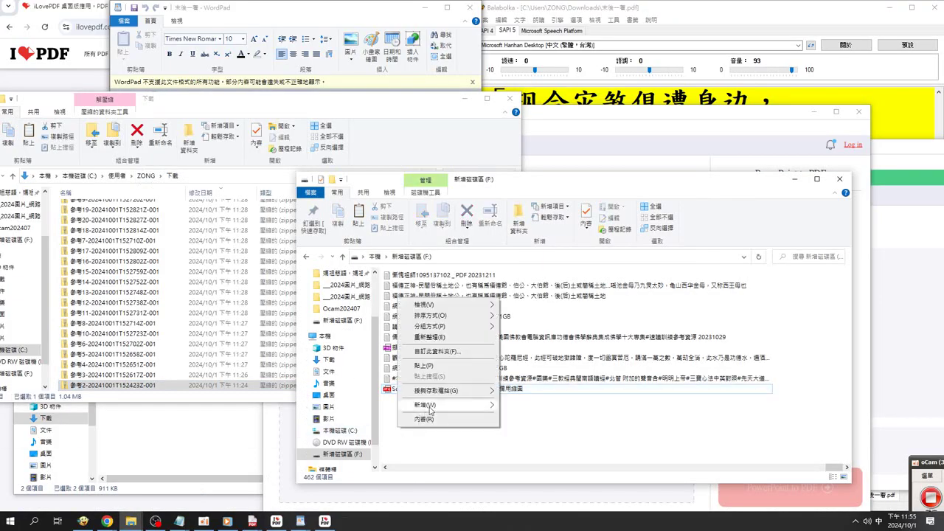
left_click(537, 408)
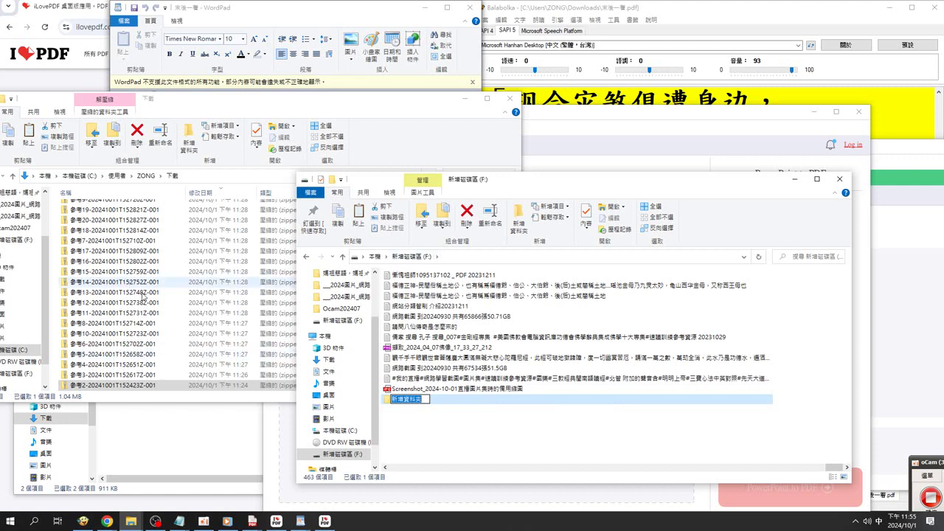
Paste the installer file from the 下載 folder into drive F:
left_click(373, 112)
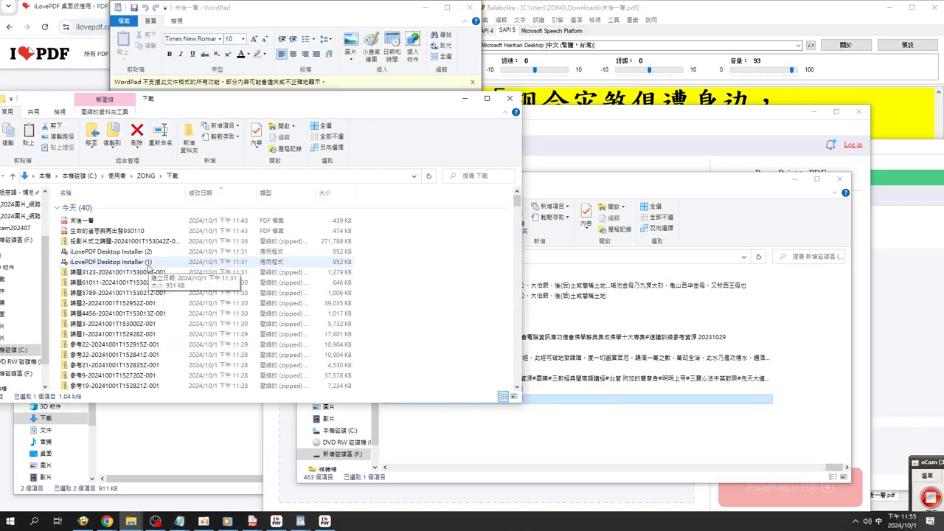
left_click(149, 267)
left_click(472, 400)
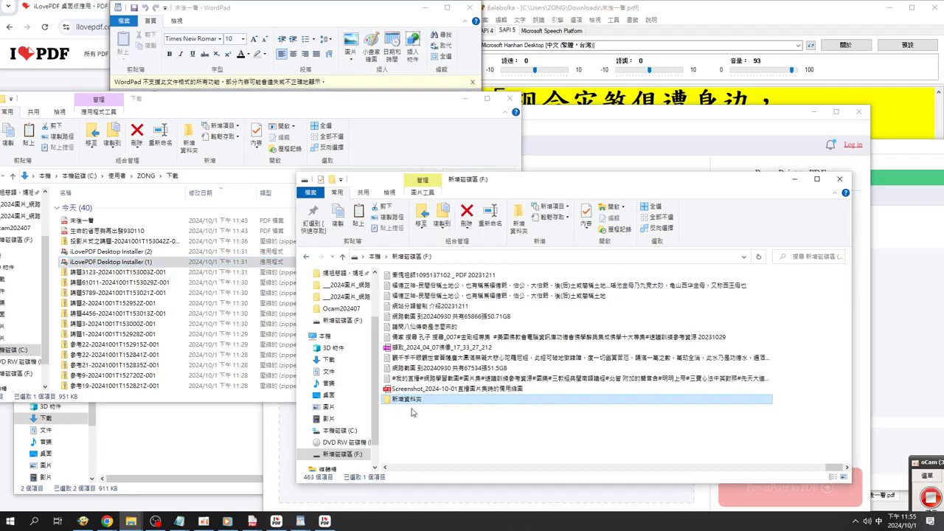
key("ctrl+v")
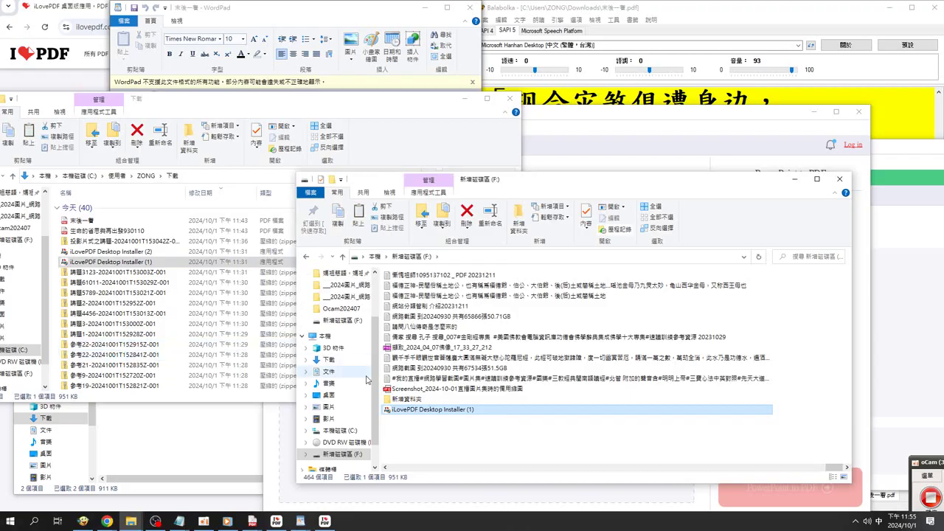
Rename the new folder with the Chinese name 道場投影片 using the IME
left_click(403, 401)
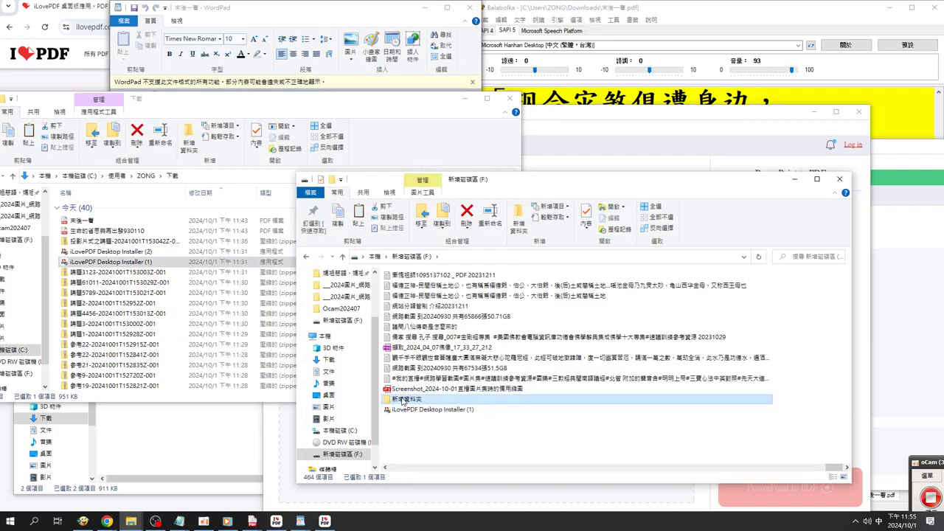
left_click(402, 401)
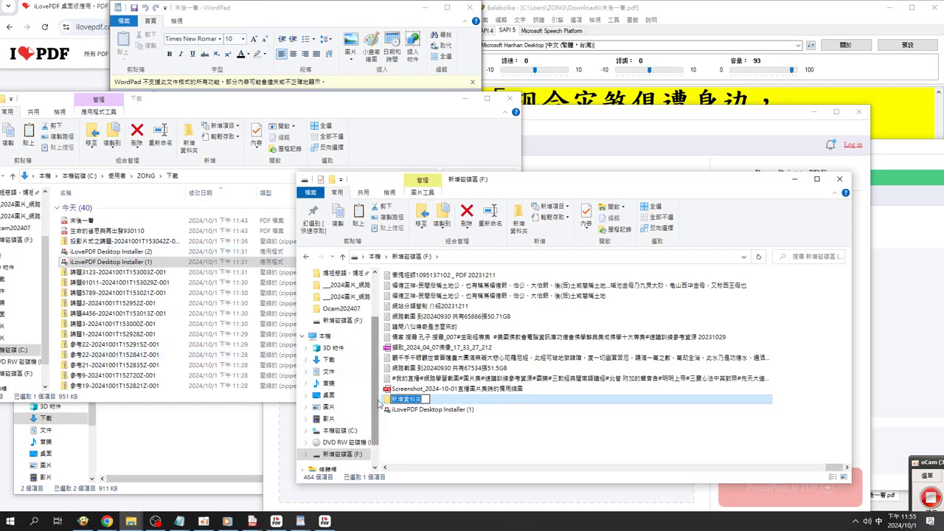
type("a")
key("space")
type("到")
key("Down")
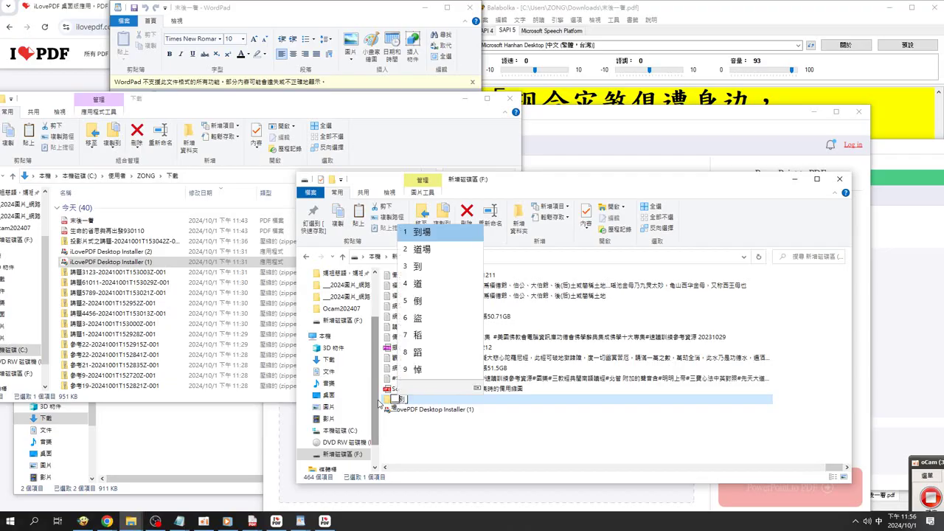
key("2")
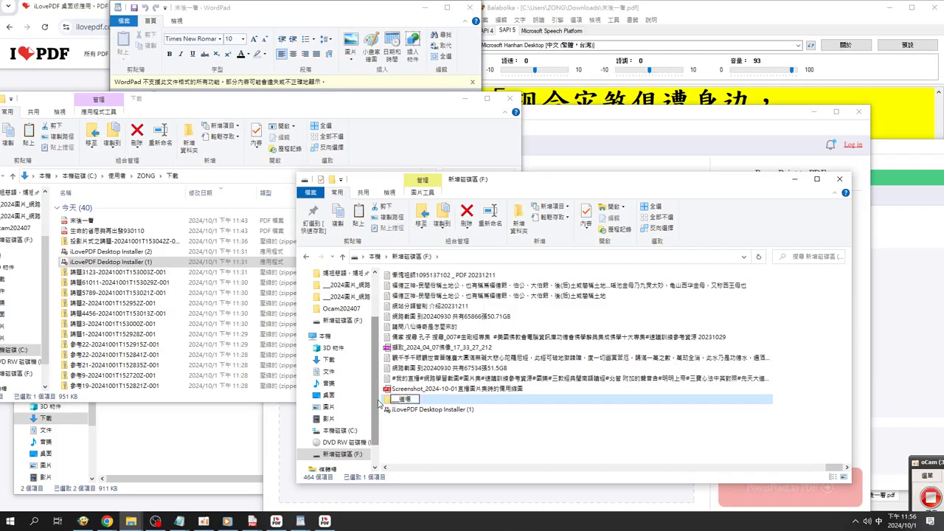
type("主")
type("投")
type("影片_")
key("Return")
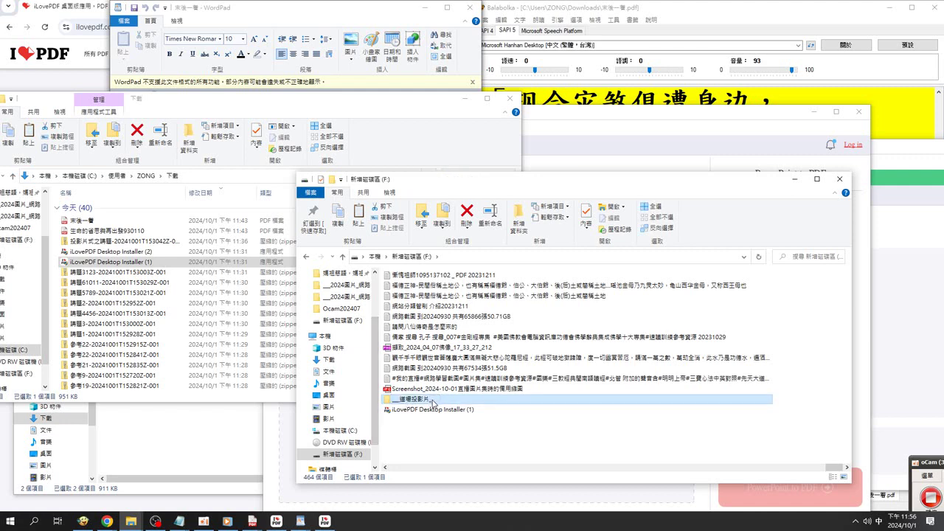
Append PPT_PPTX to the folder name and open the folder
right_click(434, 402)
left_click(462, 378)
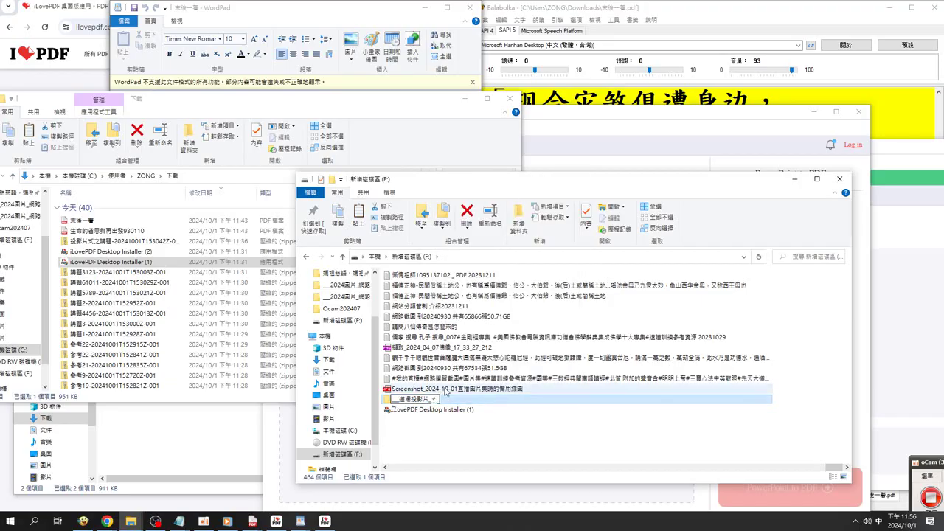
key("shift")
type("PPT")
type("_PPT")
type("X")
key("Return")
key("Return")
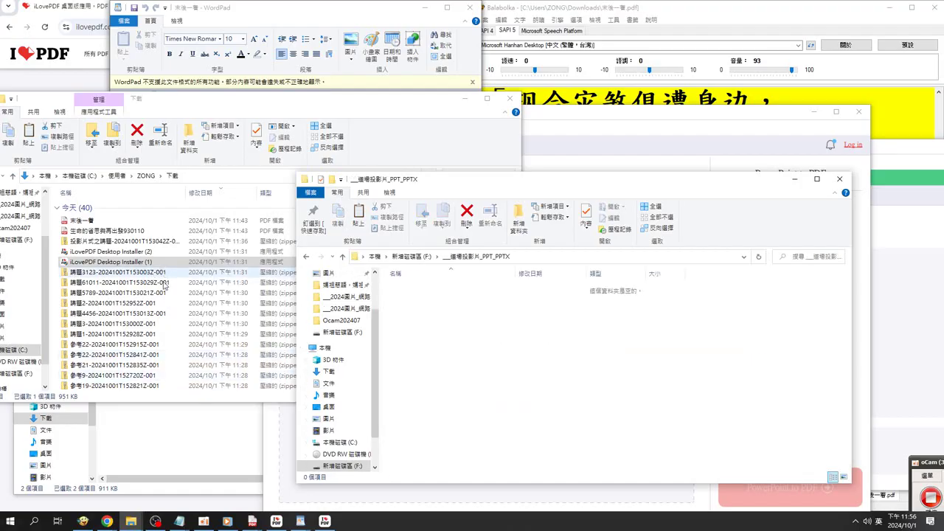
Open the 參考2 zip in Downloads and drag its 參考2 folder into the F: slide folder
scroll(137, 376, "down", 6)
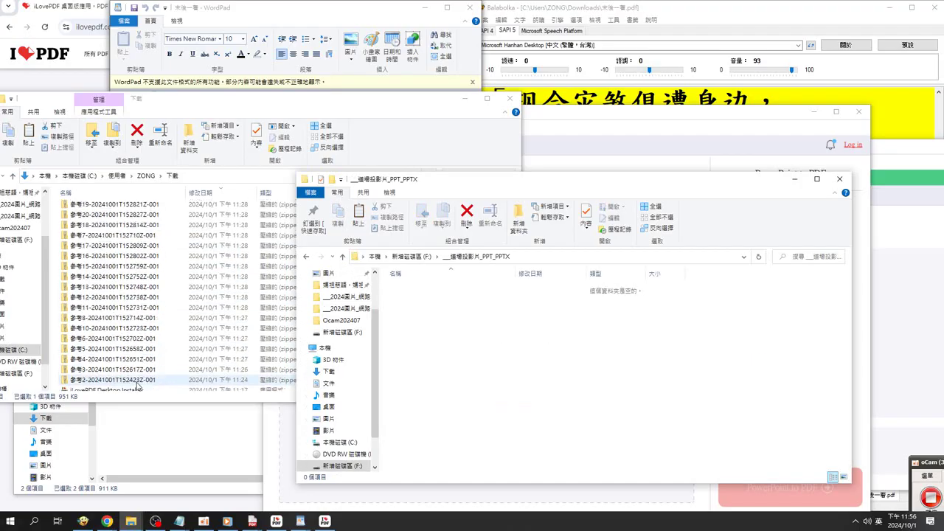
scroll(160, 375, "down", 8)
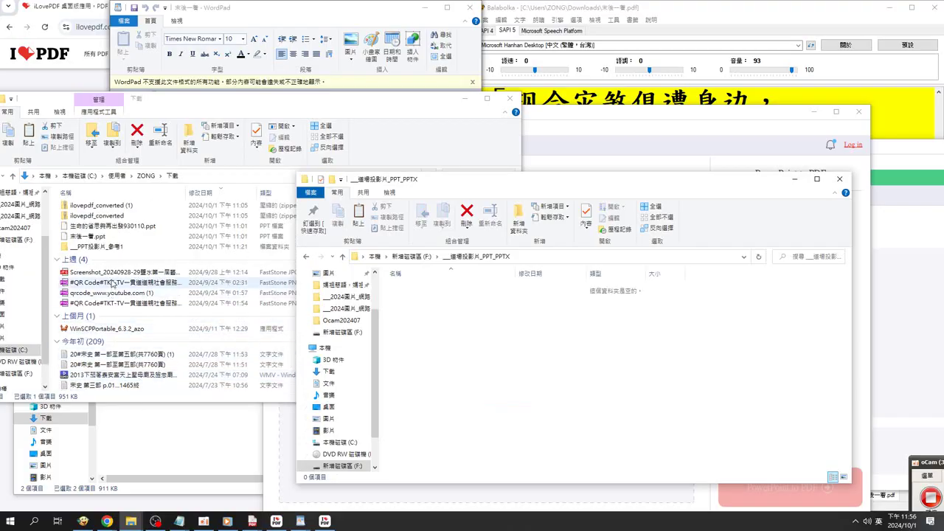
scroll(159, 295, "up", 4)
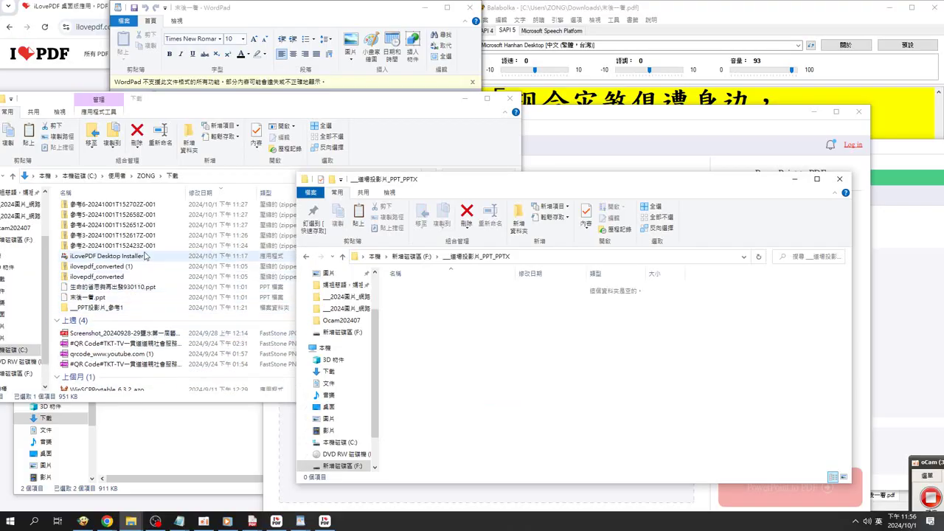
left_click(142, 244)
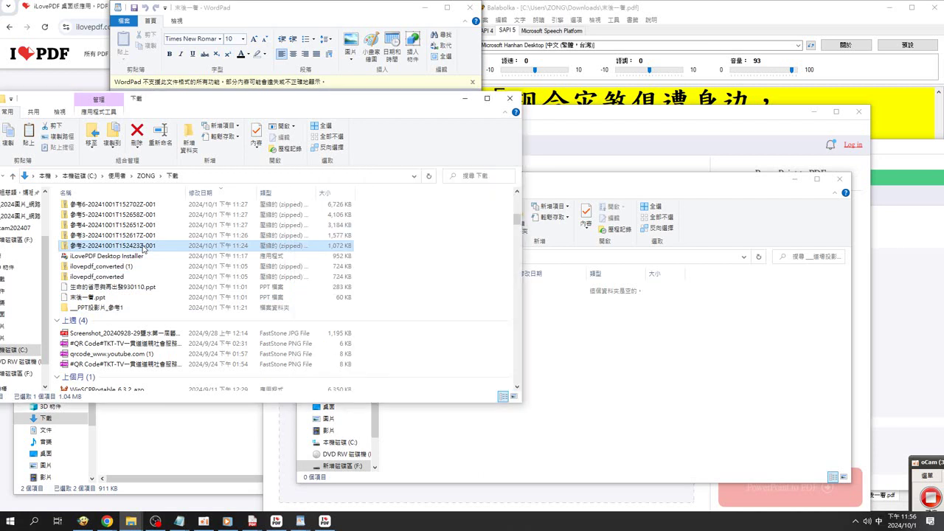
double_click(142, 245)
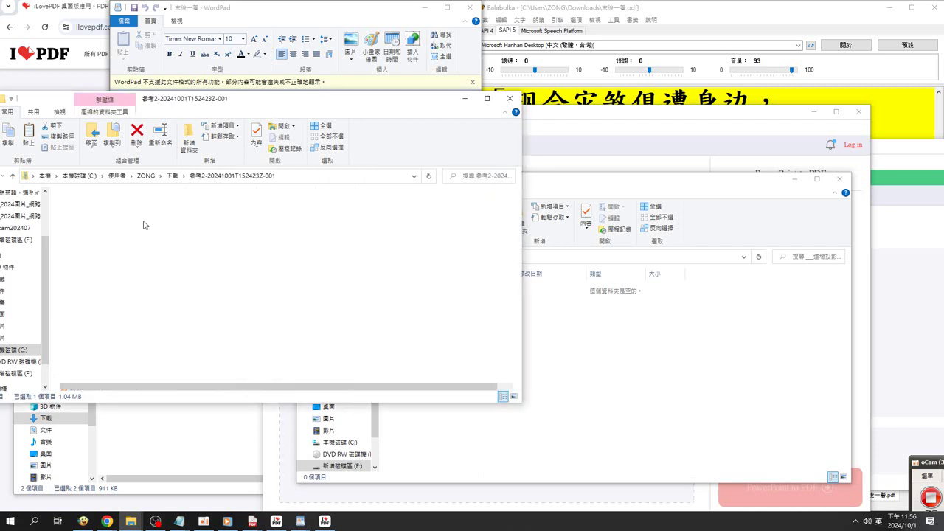
left_click_drag(78, 209, 580, 380)
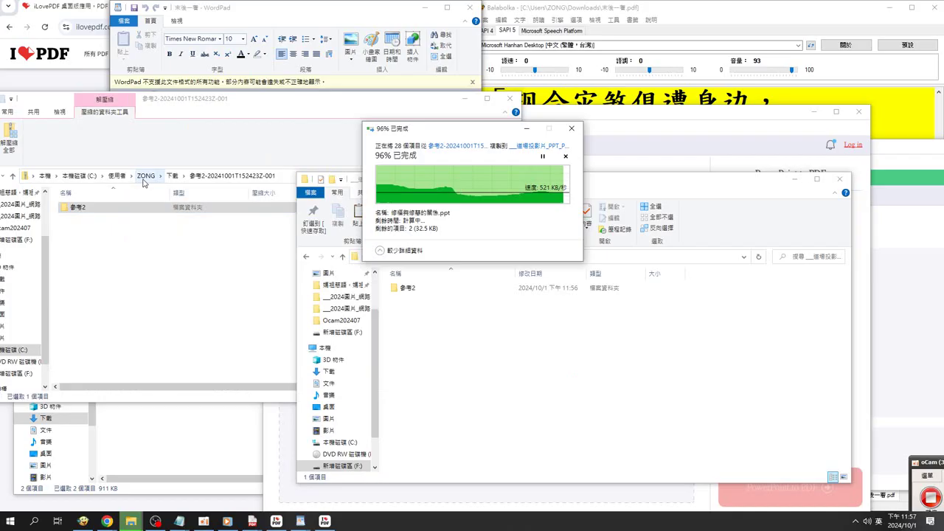
left_click(172, 175)
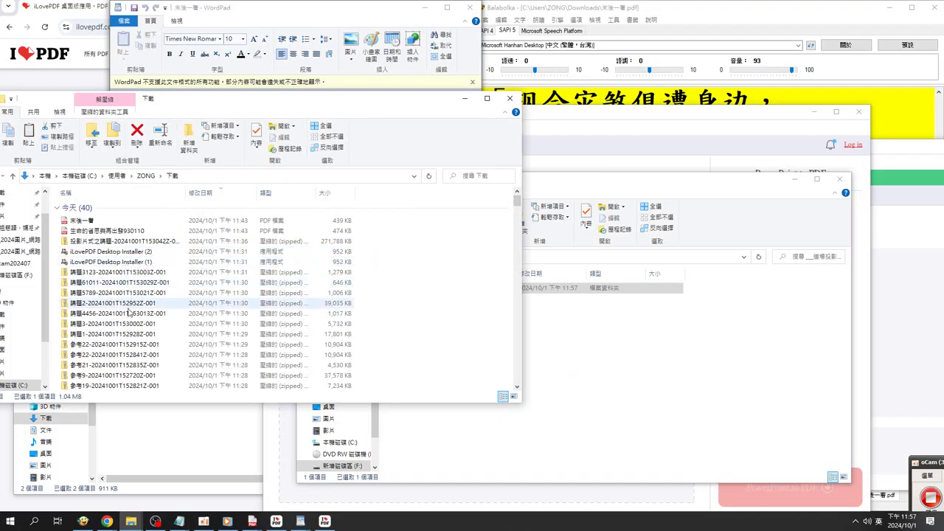
Cancel the accidental rename of the 265 MB slide handout archive
scroll(130, 243, "down", 1)
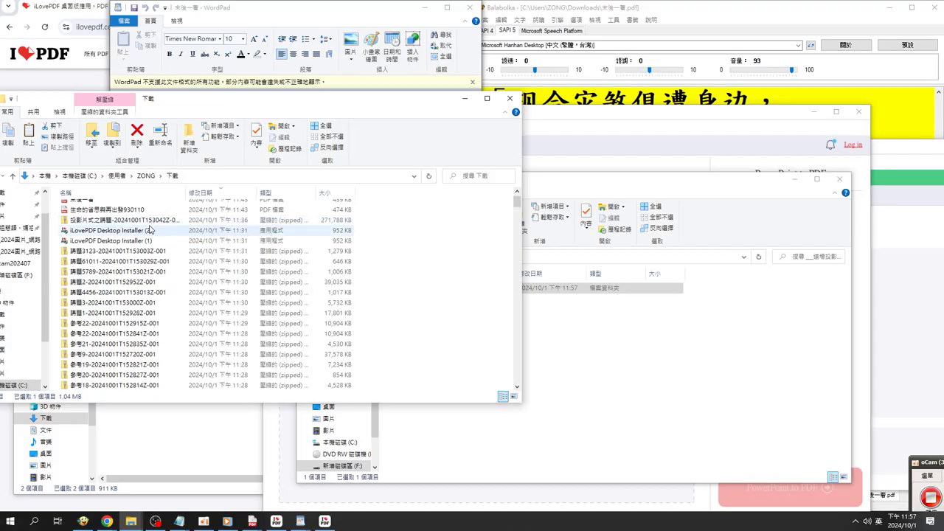
left_click(147, 220)
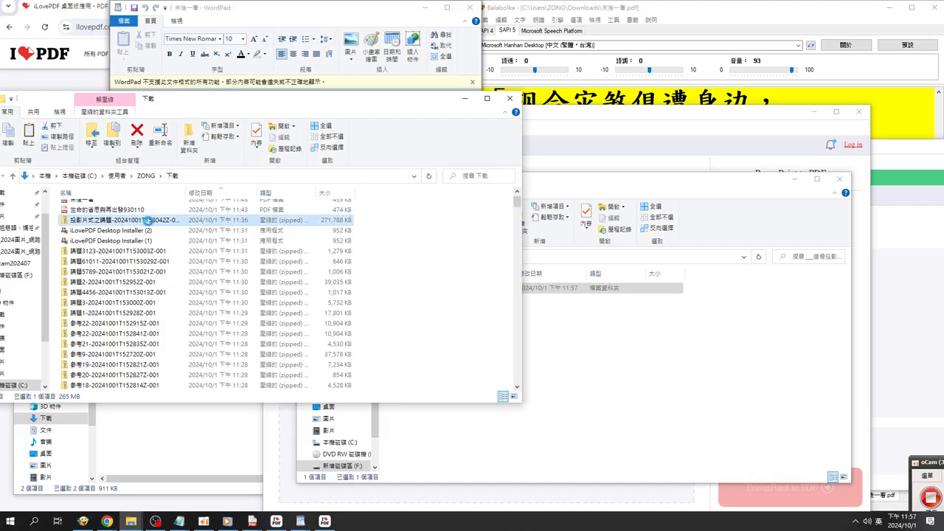
left_click(148, 221)
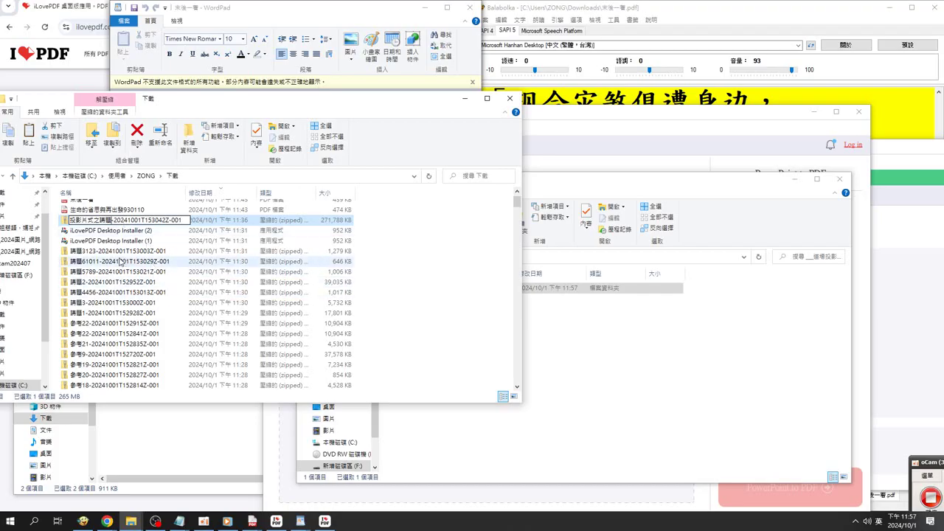
left_click(63, 223)
Scroll down the Downloads list and open the PPT投影片_參考1 folder
scroll(157, 256, "up", 1)
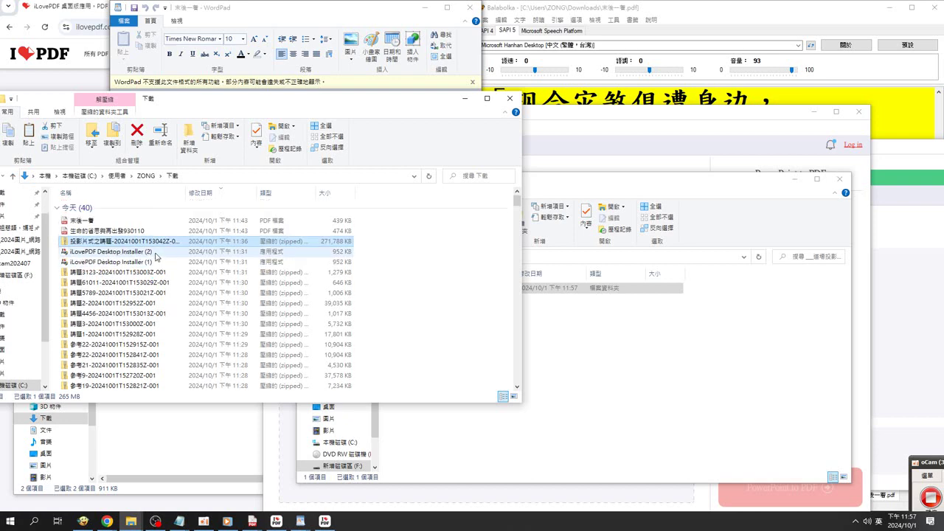
scroll(156, 256, "down", 1)
scroll(156, 264, "down", 5)
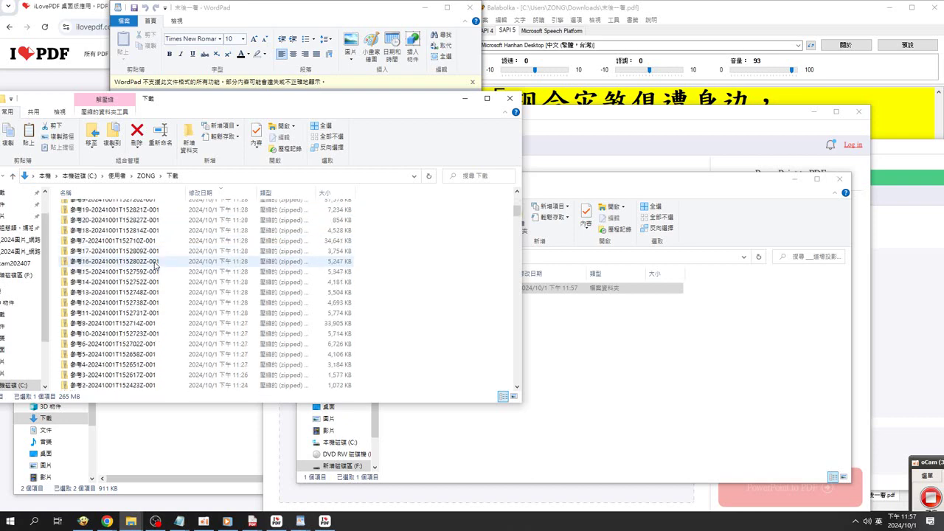
scroll(151, 270, "down", 4)
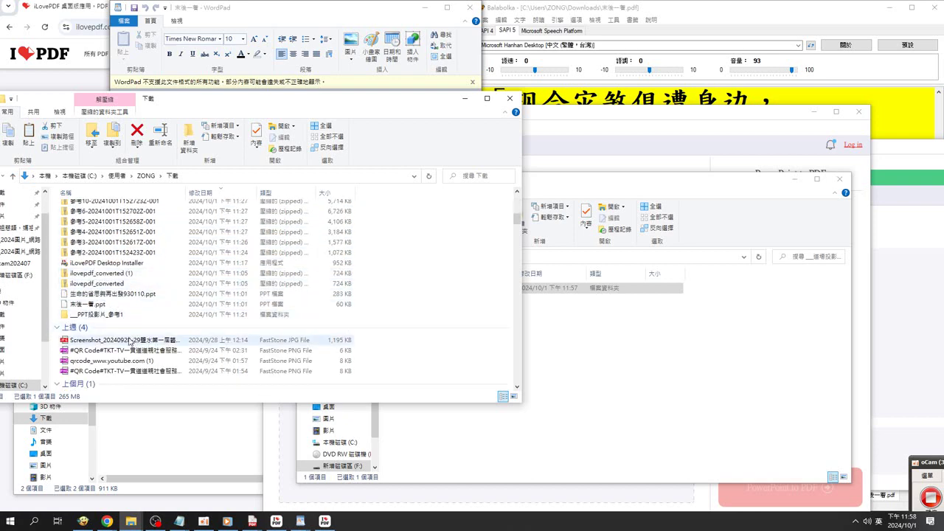
left_click(111, 314)
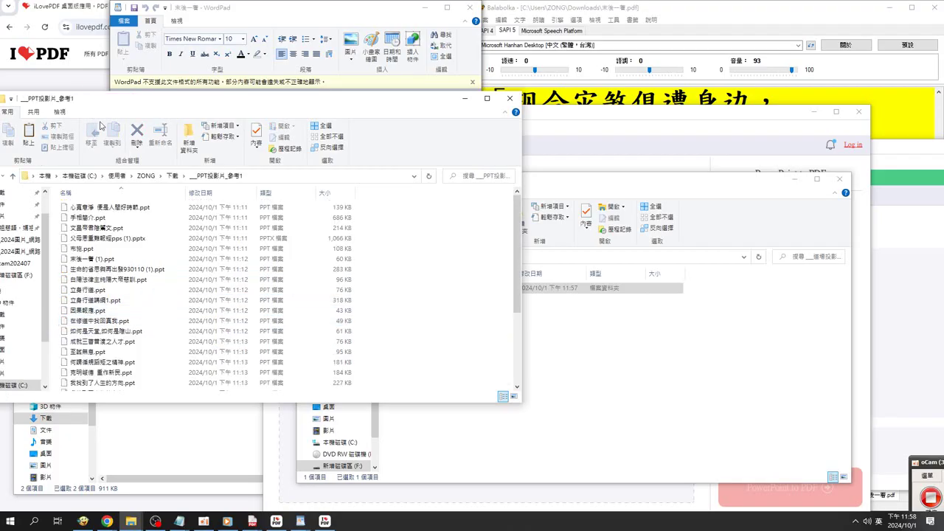
Return to 下載, select PPT投影片_參考1, and bring the F: slide folder window forward
left_click(144, 176)
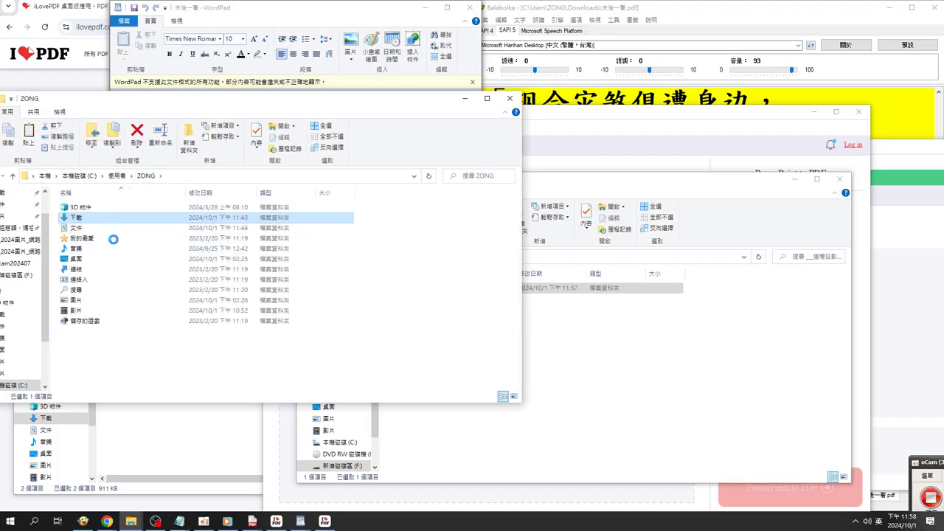
key("Return")
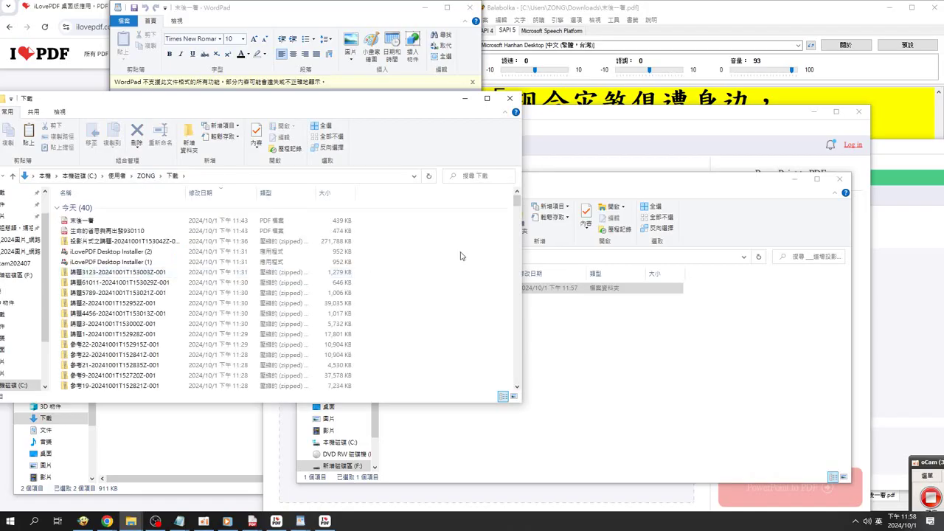
mouse_move(517, 206)
left_mouse_down()
mouse_move(520, 311)
mouse_move(517, 219)
left_mouse_up()
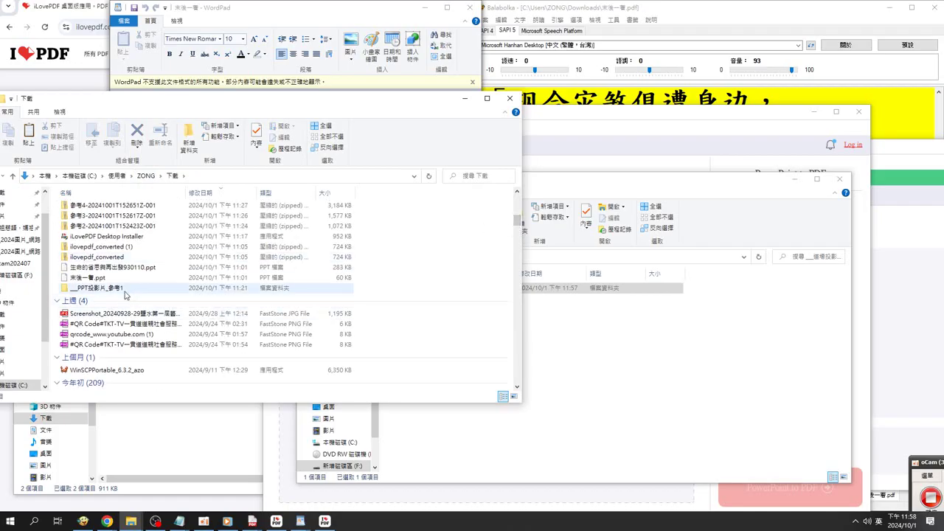
left_click(121, 291)
left_click(668, 380)
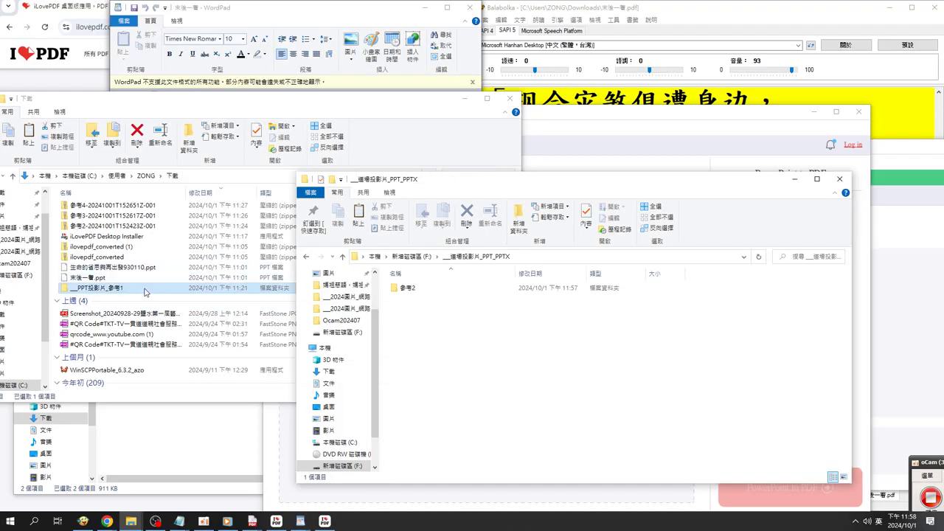
Copy PPT投影片_參考1 into the F: slide folder and open the 參考3 zip
left_click_drag(144, 292, 466, 356)
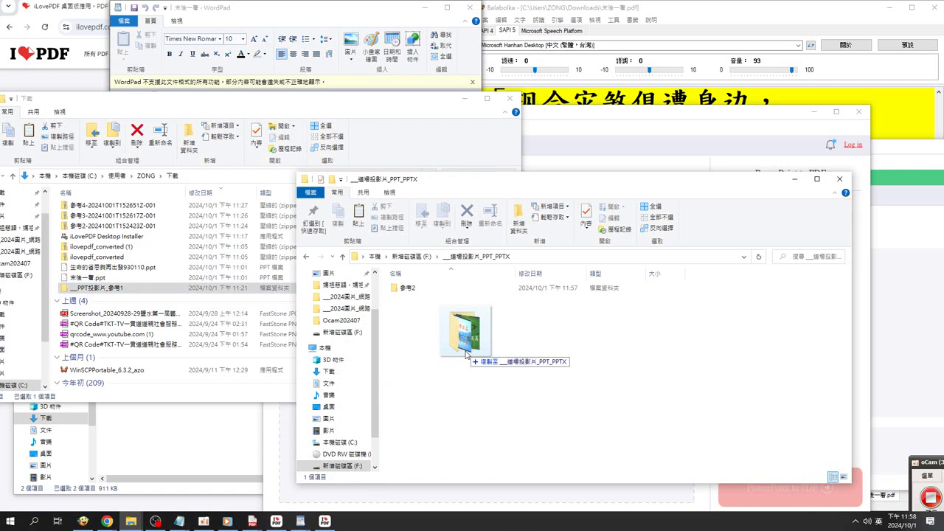
left_click_drag(466, 356, 467, 355)
double_click(124, 215)
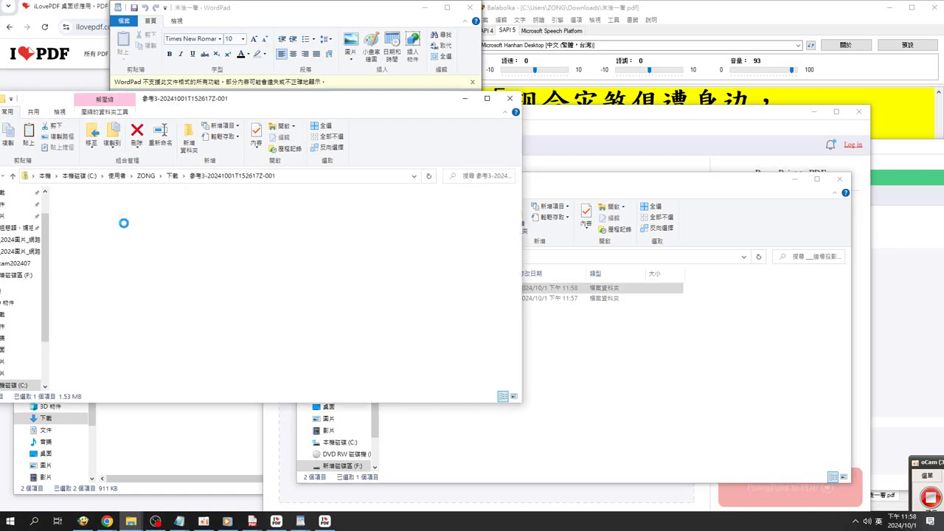